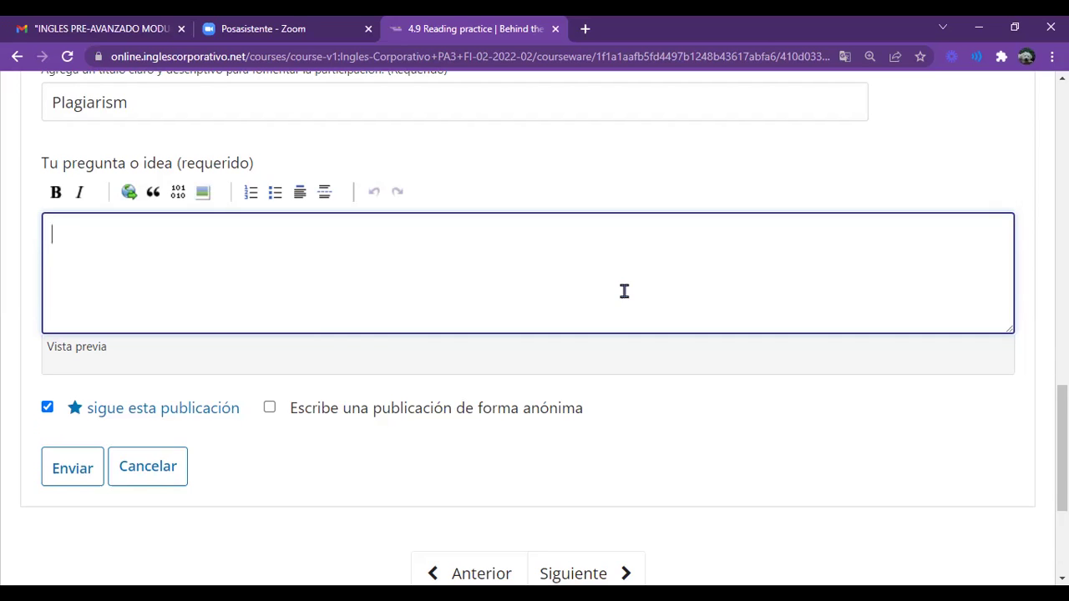
Step: Write "We think plagiarism is not correct even every body does." in the body of the Plagiarism post
text(Wr)
key(BackSpace)
text(e)
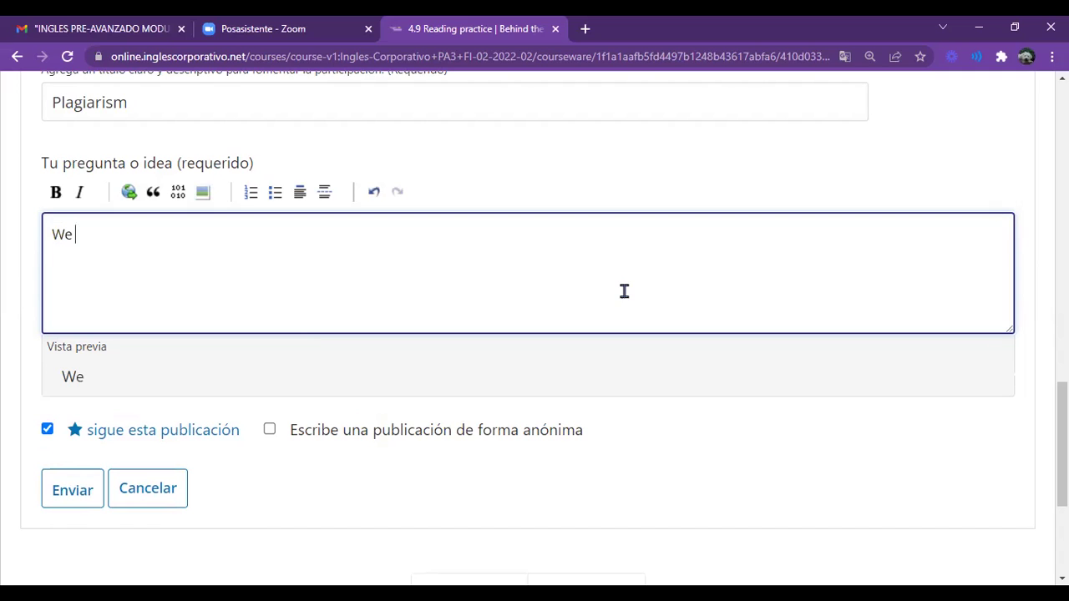
text( think p)
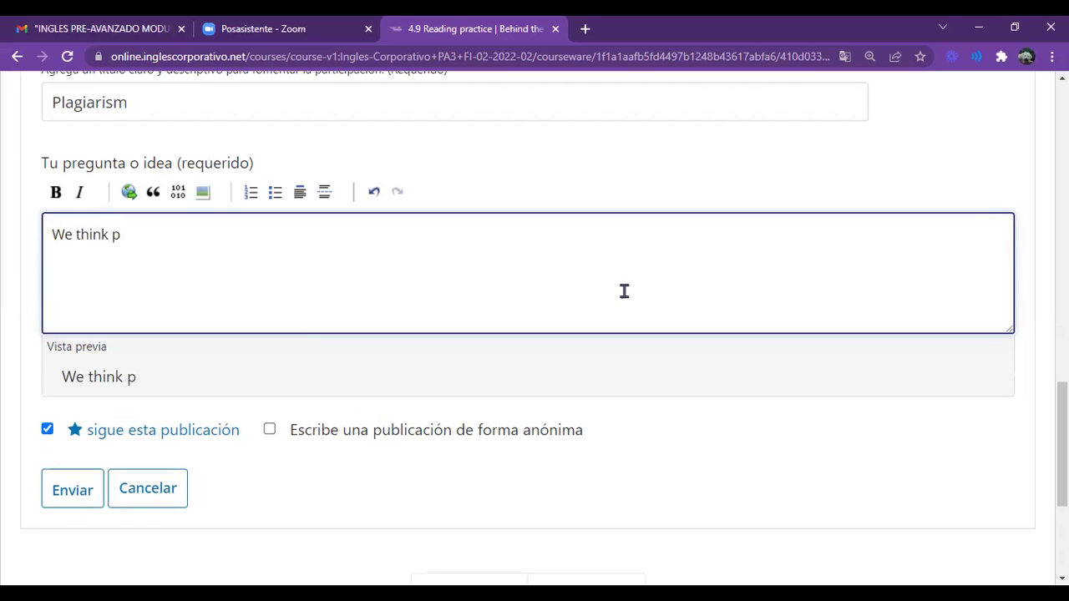
text(lagiari)
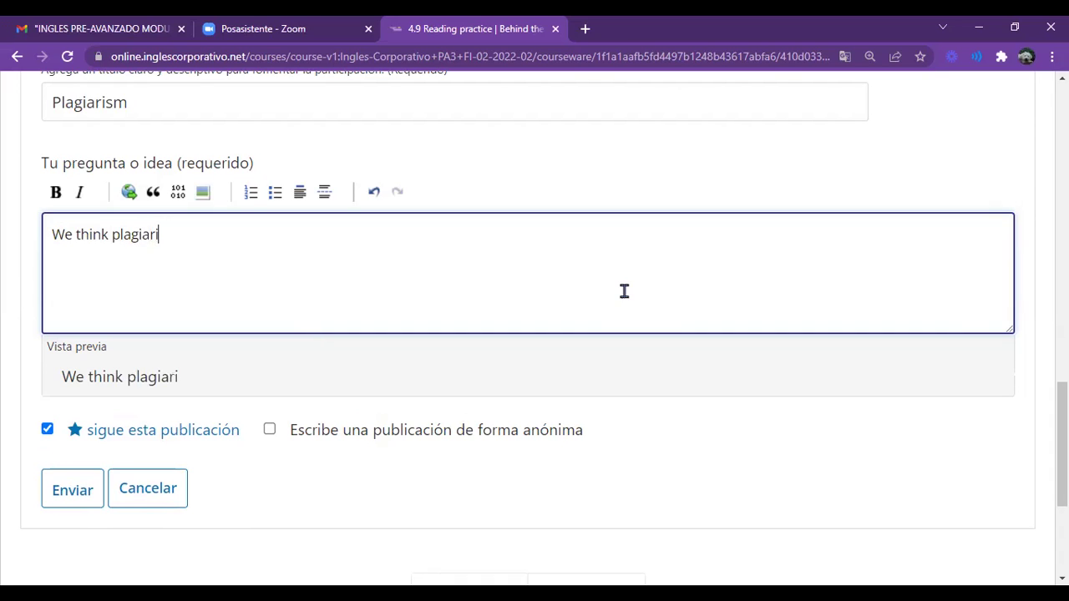
text(sm is now)
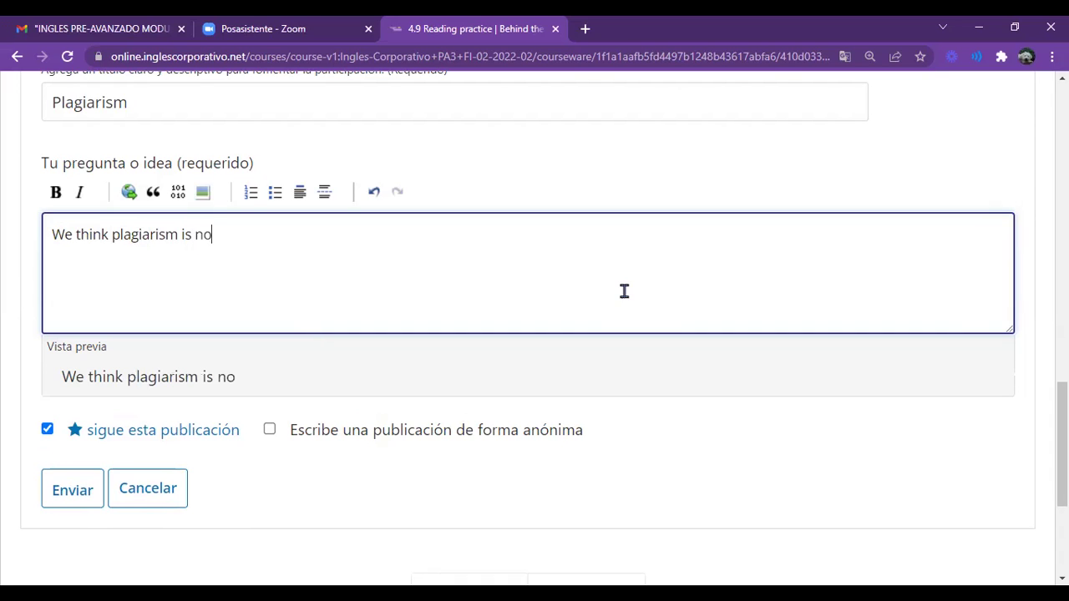
key(BackSpace)
key(BackSpace)
text(t correct)
key(BackSpace)
text(ct i)
key(BackSpace)
text(even )
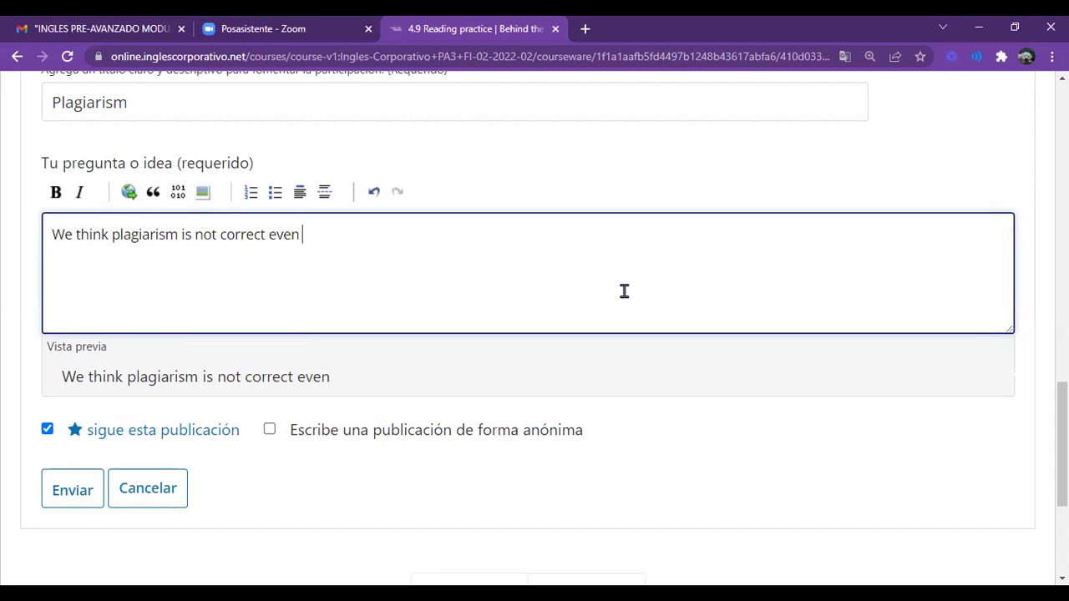
text(every b)
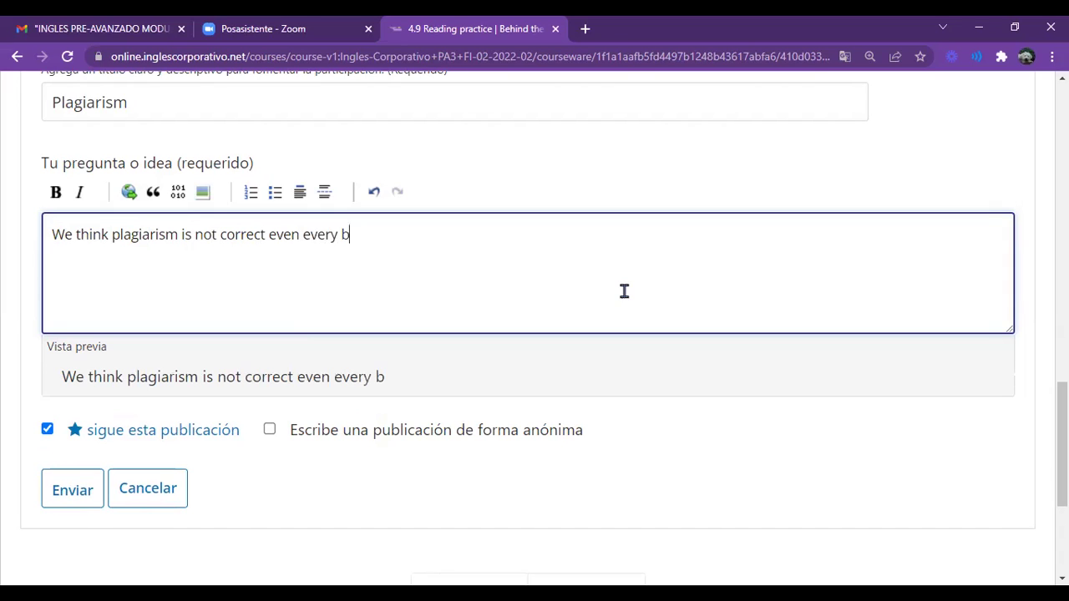
text(ody does.)
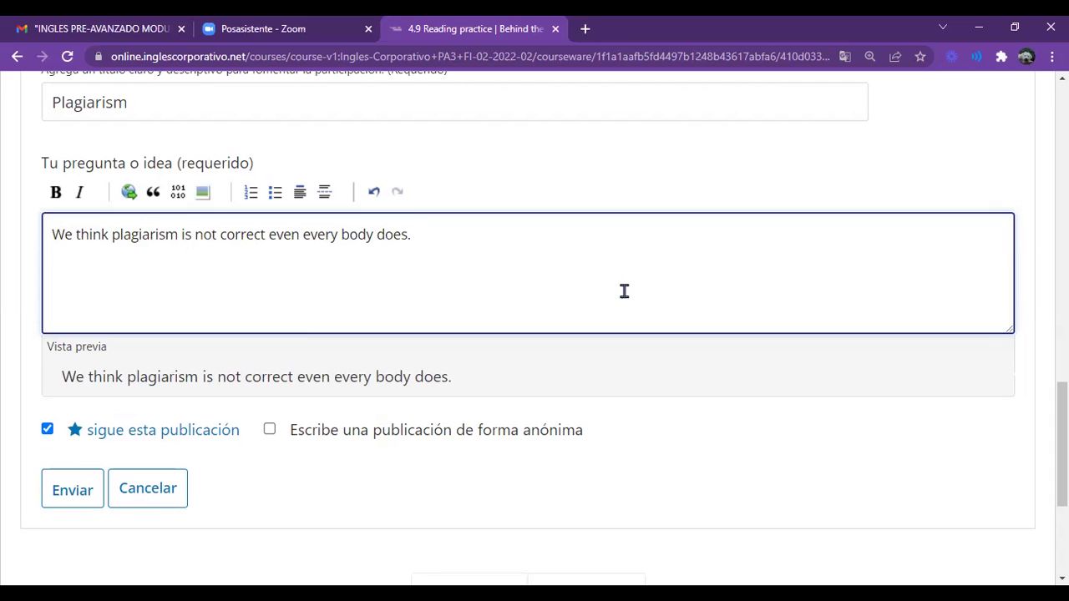
Step: Replace the closing period with ", it's a little steal of ideas from other people" to extend the sentence
key(BackSpace)
text(, w)
key(BackSpace)
text(i)
key(BackSpace)
text(it)
text(¿s)
key(BackSpace)
text(0)
key(BackSpace)
key(BackSpace)
text(¿s)
key(BackSpace)
key(BackSpace)
text('s a little)
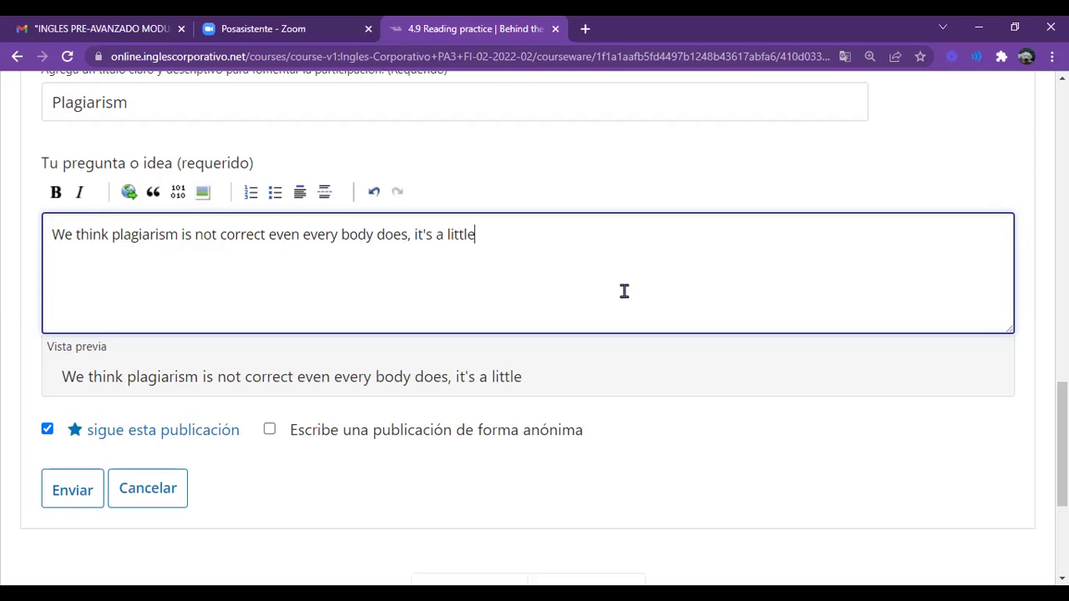
text( steal fr)
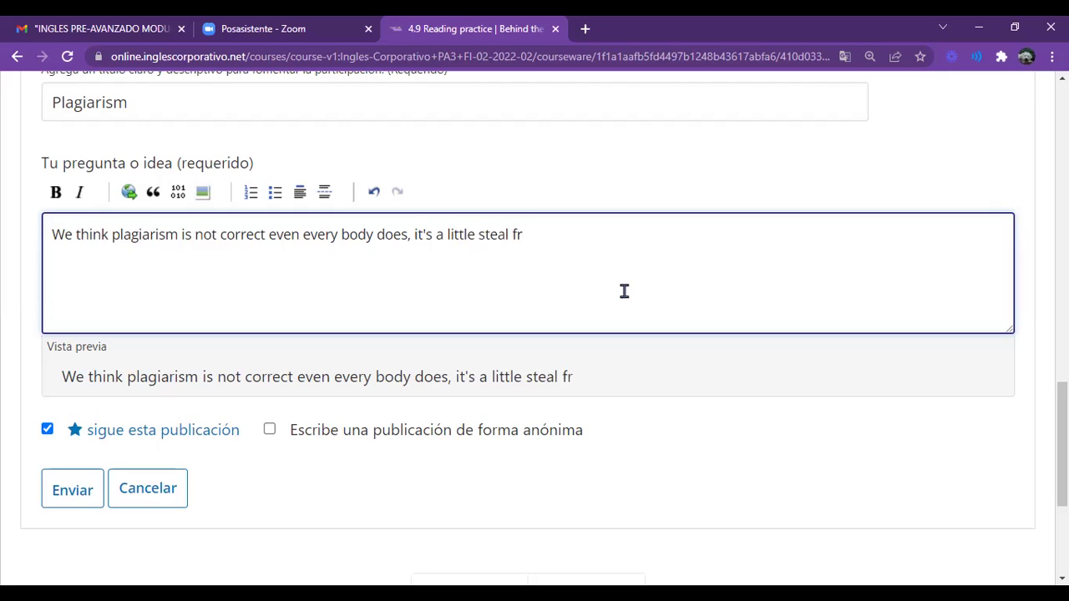
key(BackSpace)
key(BackSpace)
text(of ideas)
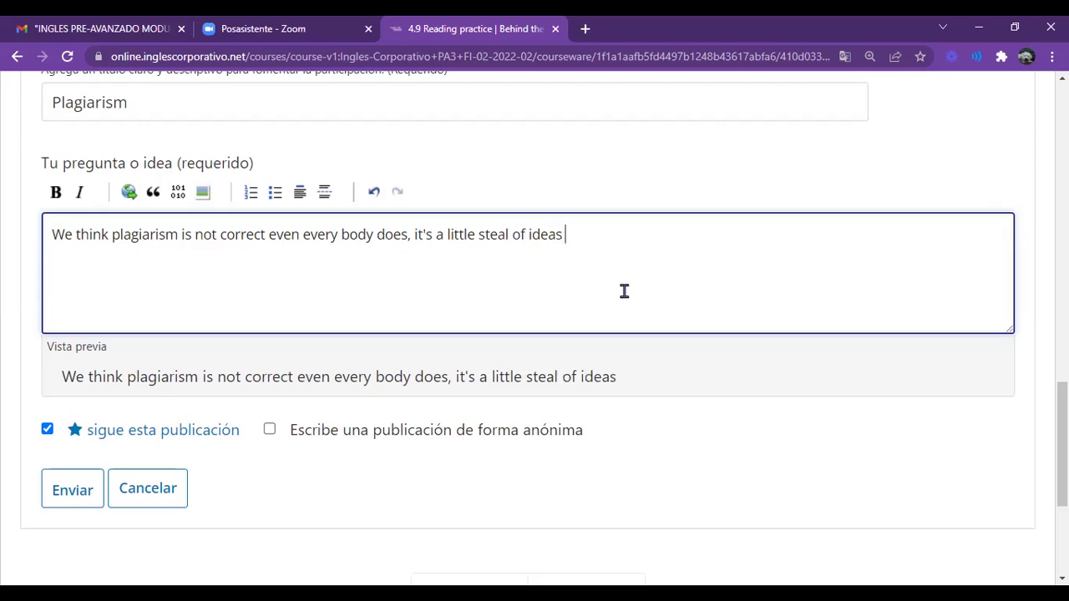
text( from other people)
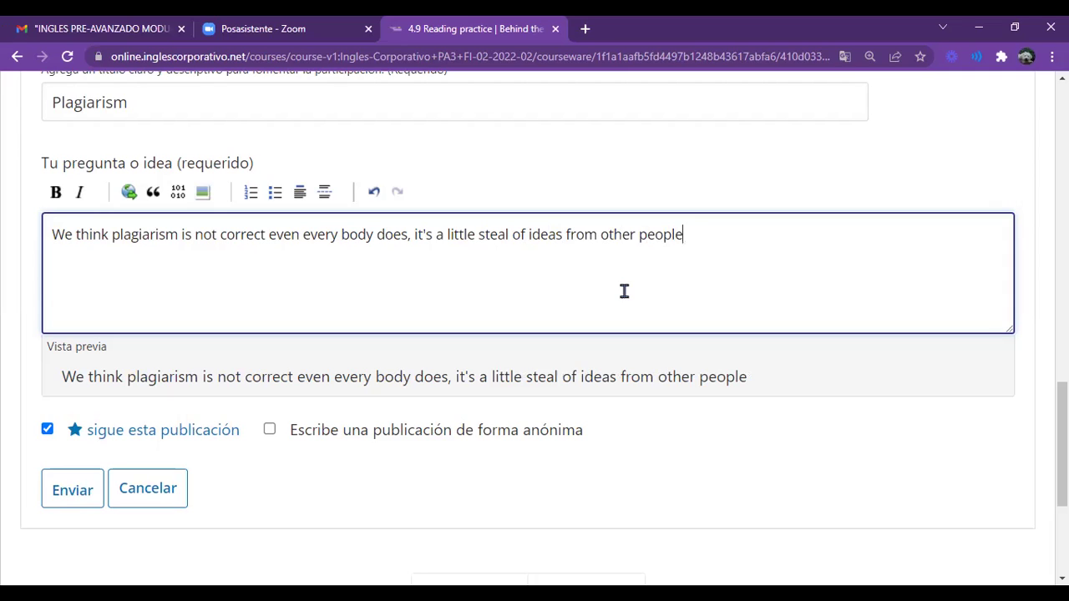
Step: Insert "sometimes" before "it's a little steal" and return to the end of the sentence
click(410, 237)
text(some)
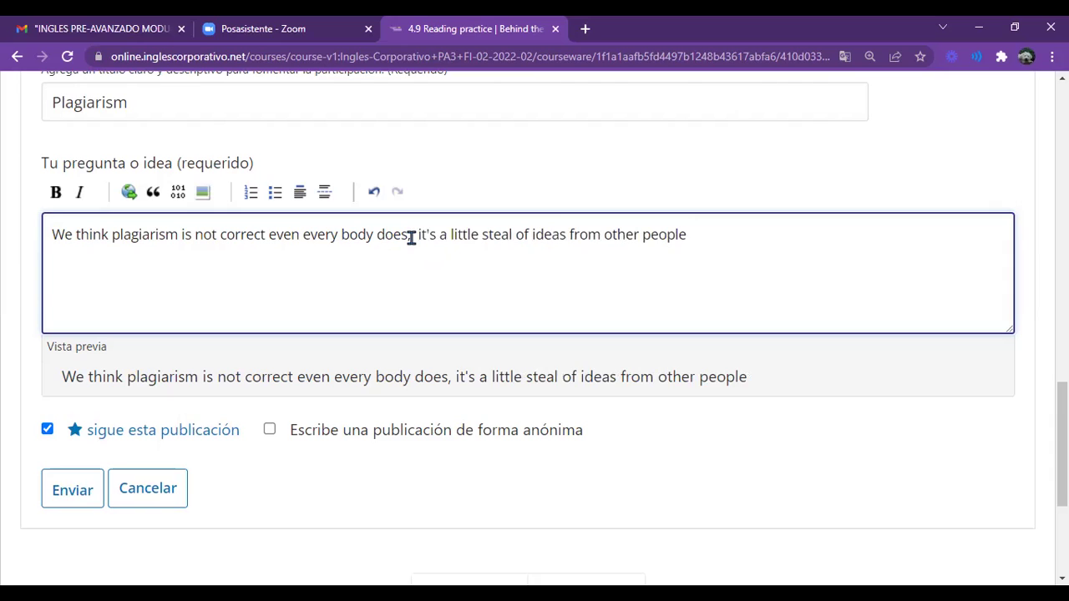
text(times)
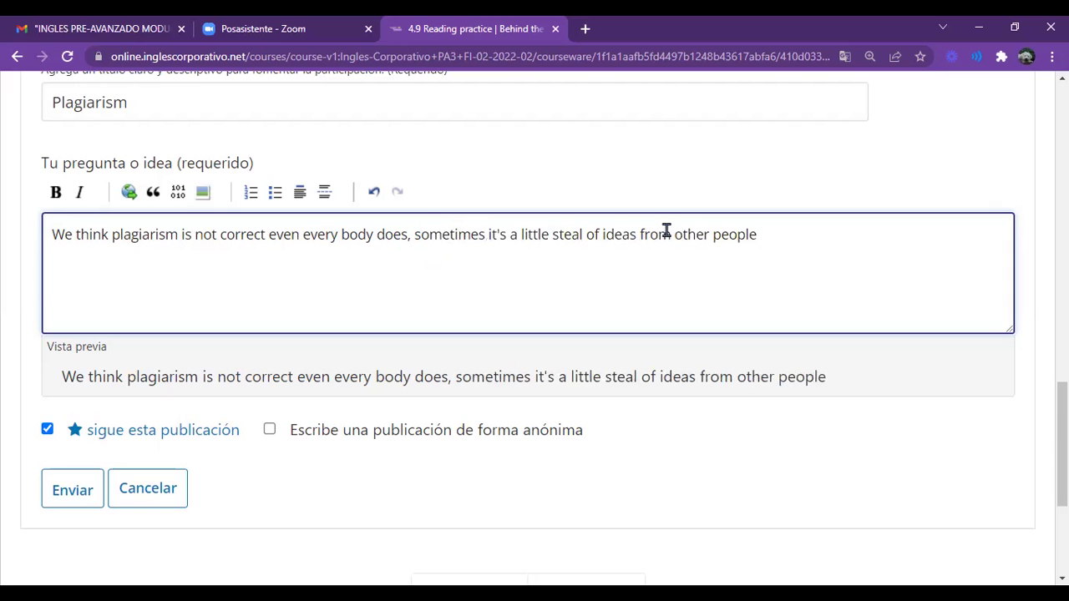
click(767, 233)
text(, but a)
key(BackSpace)
text(at)
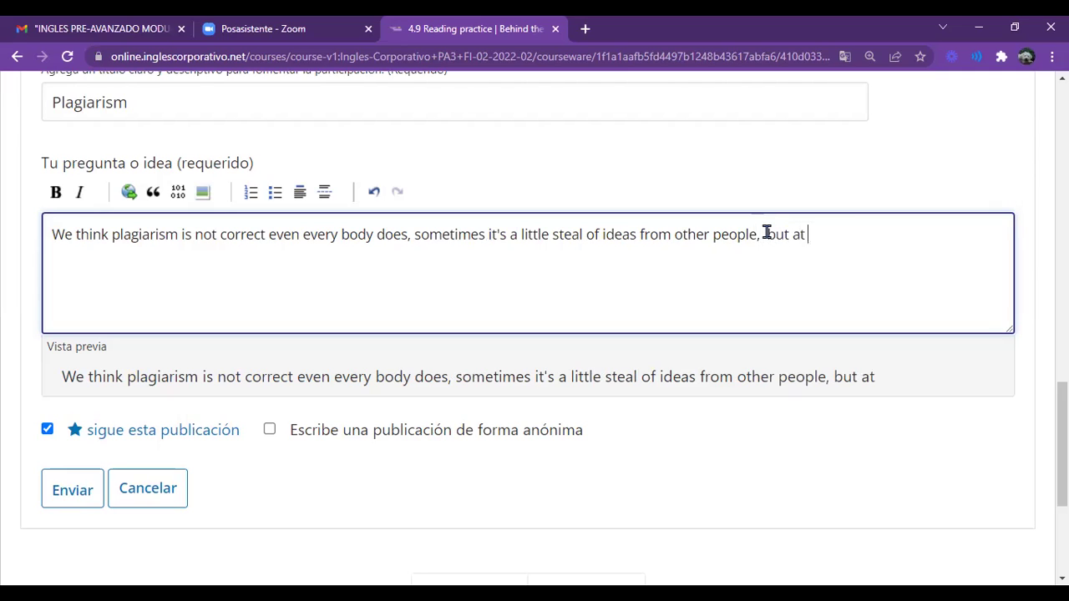
key(BackSpace)
key(BackSpace)
key(BackSpace)
key(BackSpace)
key(BackSpace)
key(BackSpace)
key(BackSpace)
Step: Close the first sentence with a period and write "The teacher does the correct" on a new line
text(.)
key(Return)
text(Th)
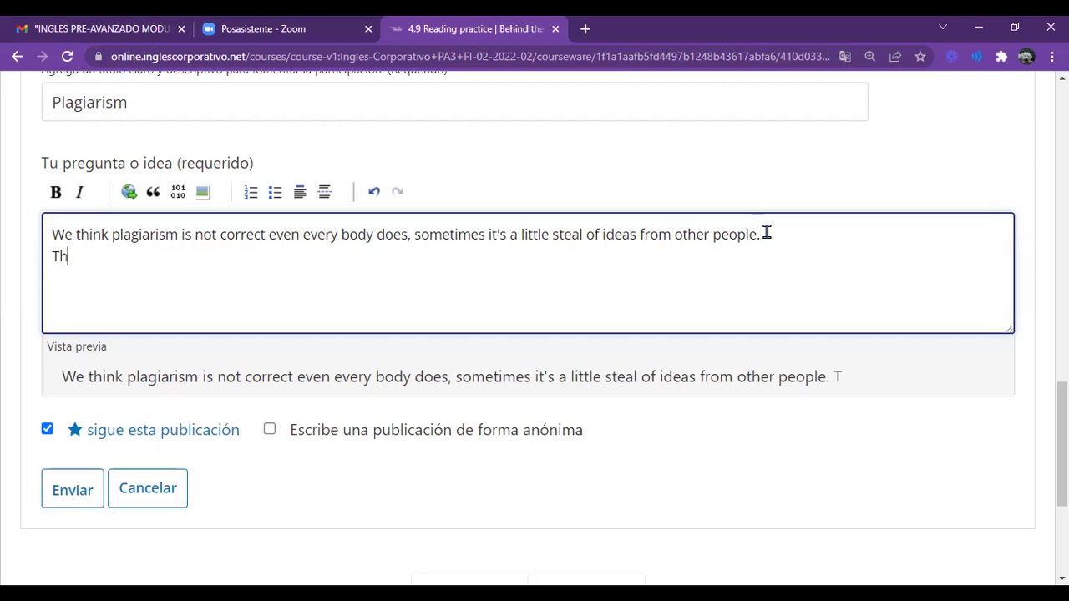
text(e teacher)
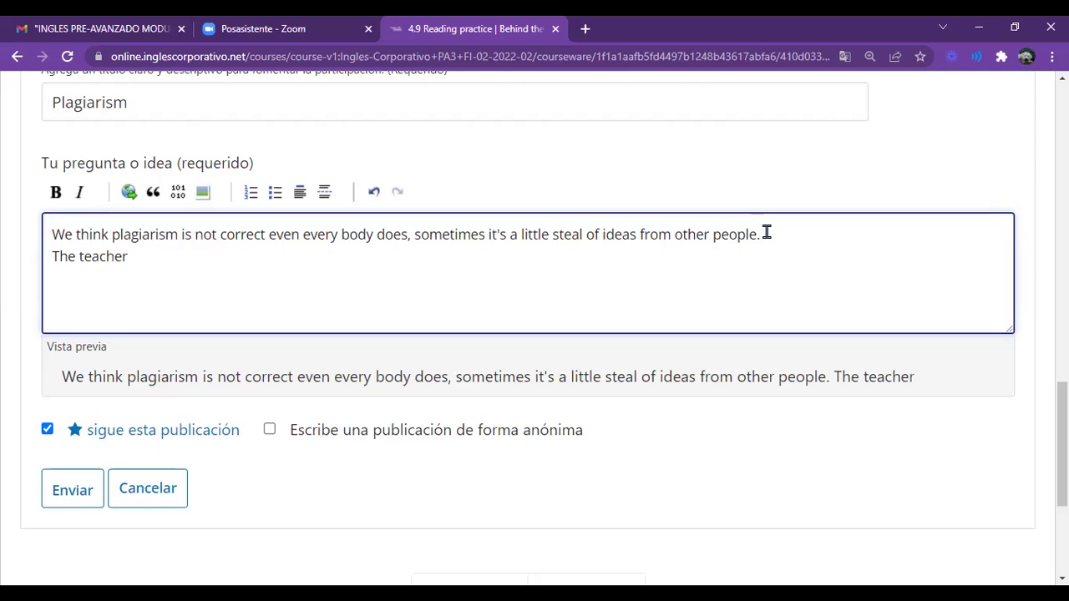
text(does the co)
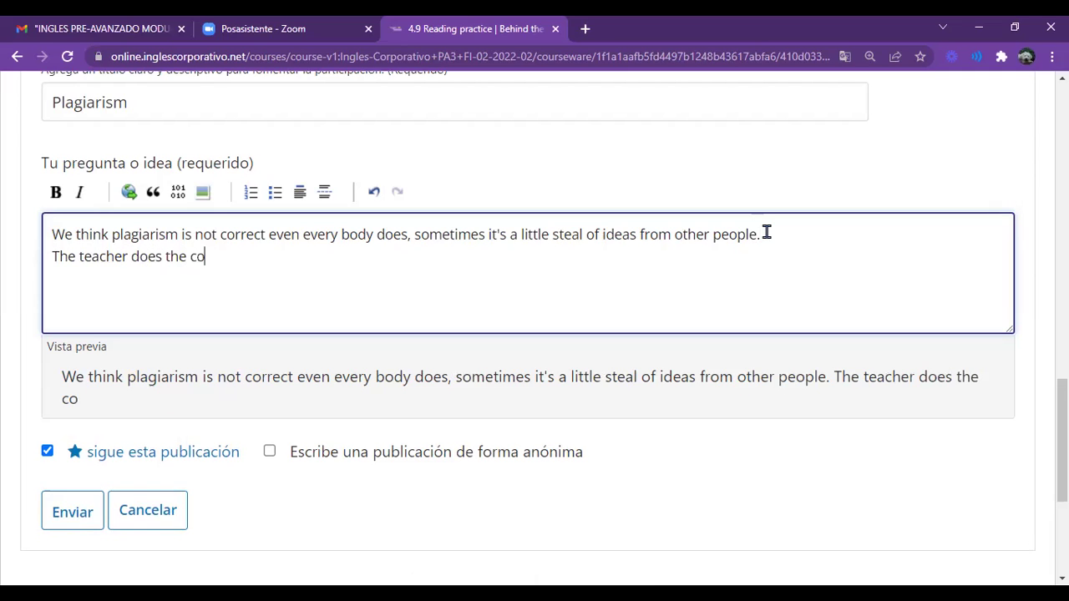
text(rrect)
Step: Change the verb "does" to "acts" in the second line of the post
key(Left)
key(Left)
key(Left)
key(Left)
key(Left)
key(Left)
key(Left)
key(Left)
key(Left)
key(Left)
key(Left)
key(Left)
key(Left)
key(BackSpace)
key(BackSpace)
key(BackSpace)
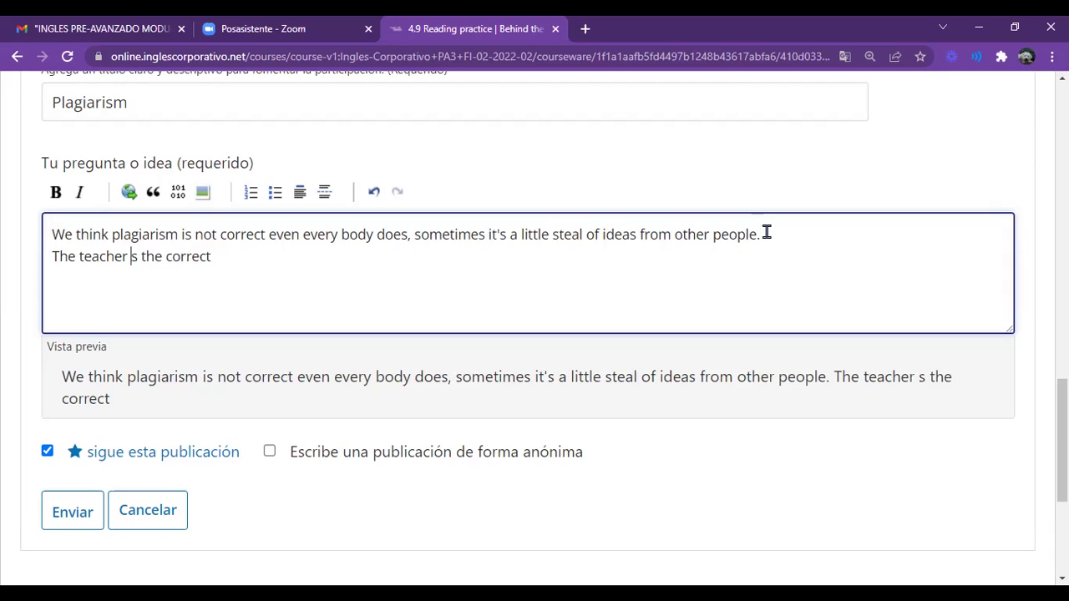
text(act)
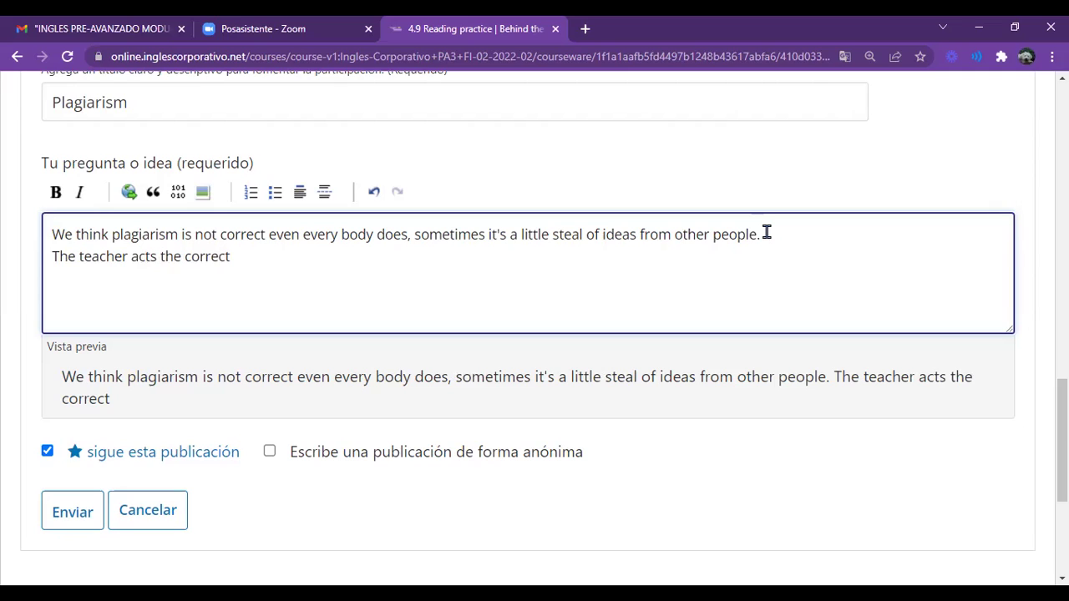
Step: Replace "the" before "correct" with "in a" in the second line
key(Right)
key(Right)
key(Right)
key(Right)
key(Right)
key(Right)
key(BackSpace)
key(BackSpace)
key(BackSpace)
key(BackSpace)
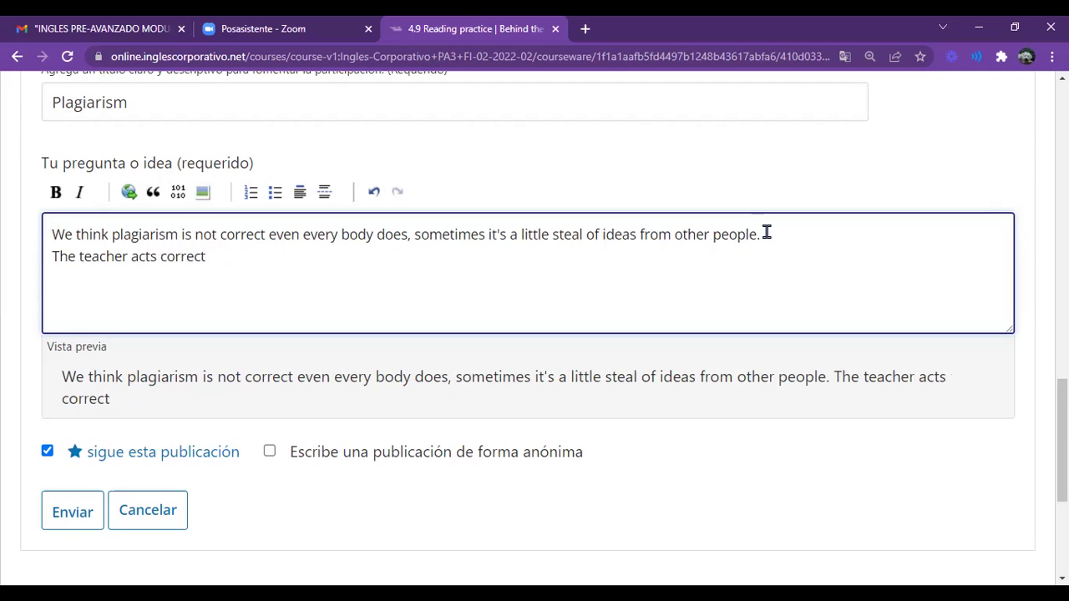
text(in a)
Step: Continue the second line after "correct" with "way because she was trying"
key(Right)
key(Right)
key(Right)
key(Right)
key(Right)
key(Right)
key(Right)
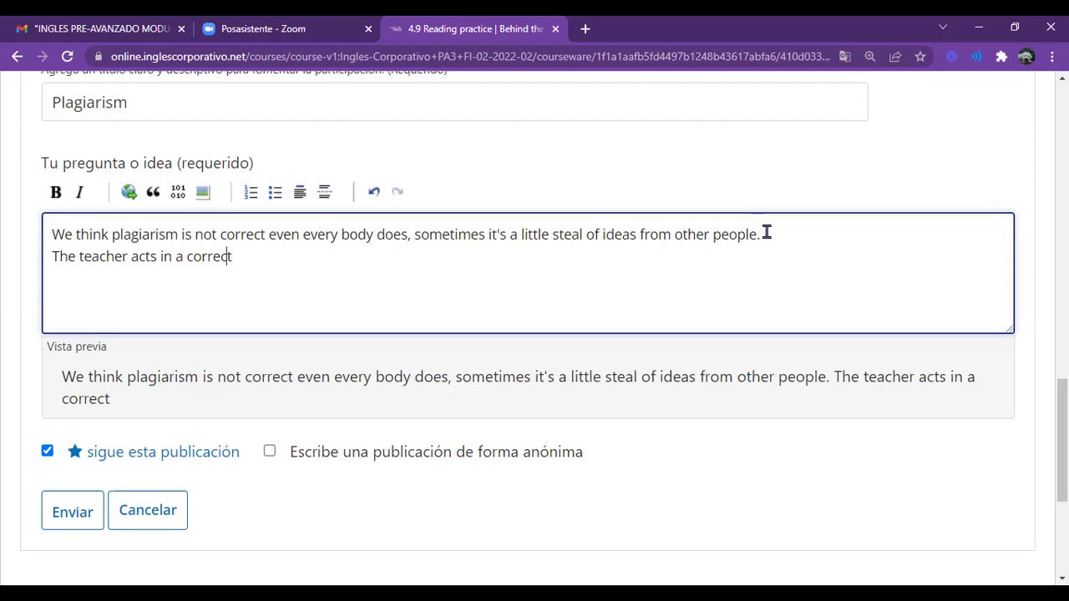
text(way because)
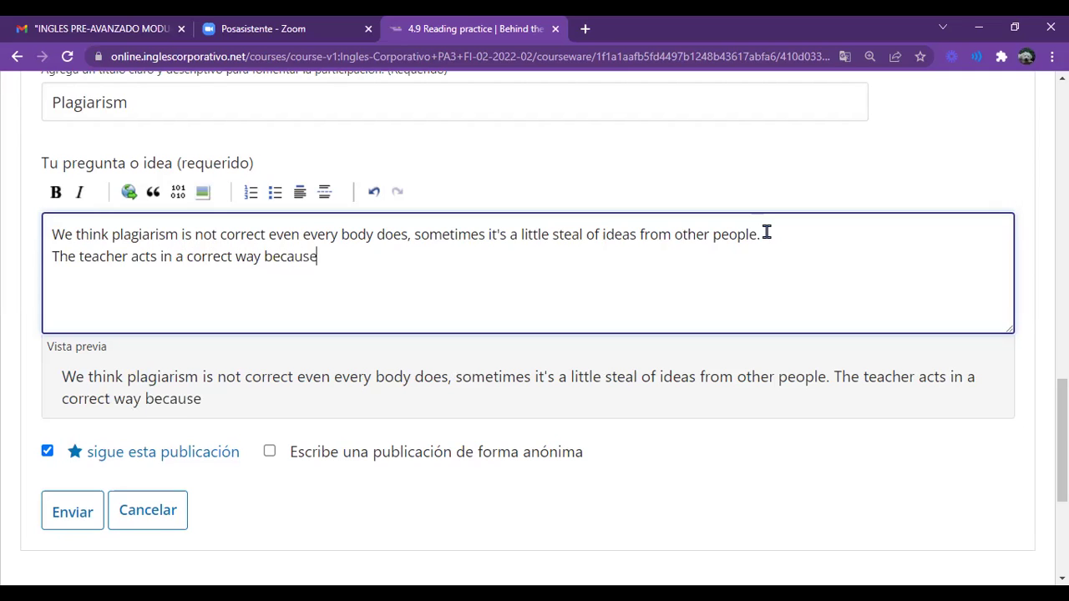
text( she')
text(l)
key(BackSpace)
key(BackSpace)
text(was tra)
key(BackSpace)
text(ying)
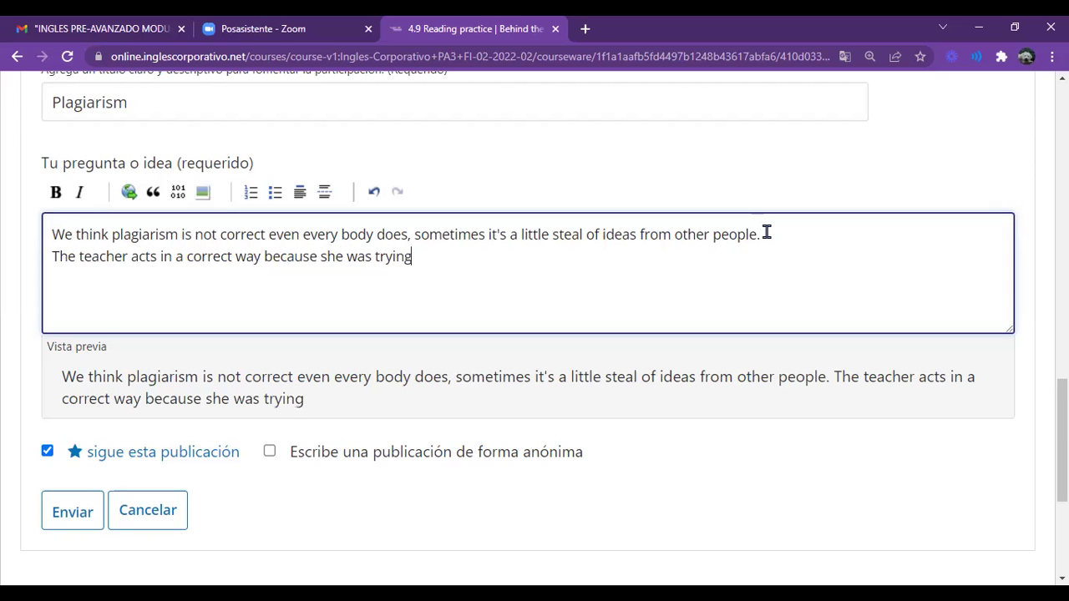
Step: Extend the second line with "to thaugt her student"
text( to taut)
key(BackSpace)
key(BackSpace)
key(BackSpace)
text(hatu)
key(BackSpace)
key(BackSpace)
text(ugt)
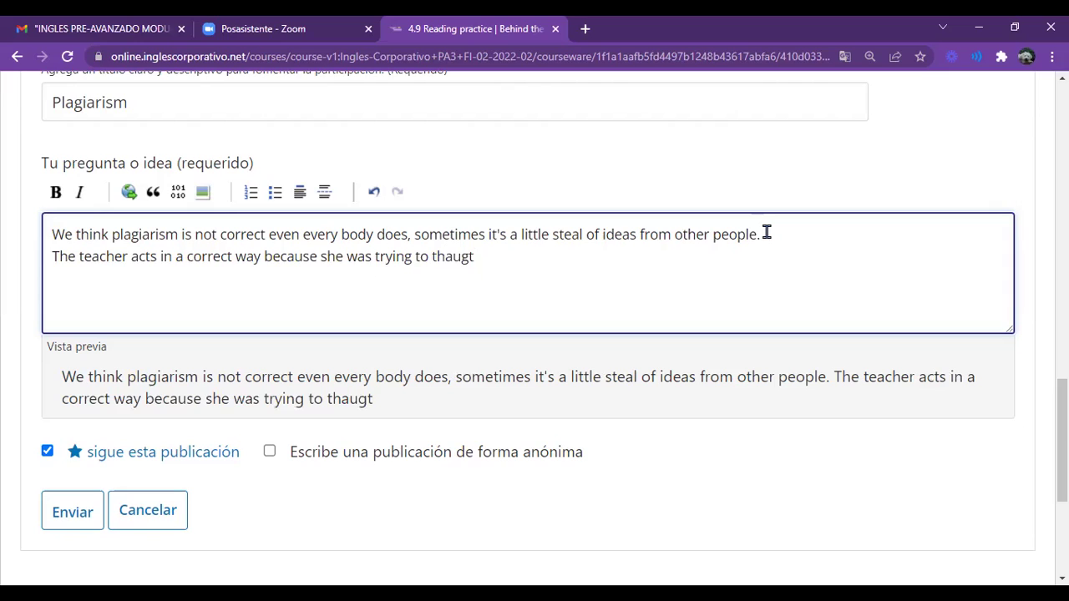
text( her stud)
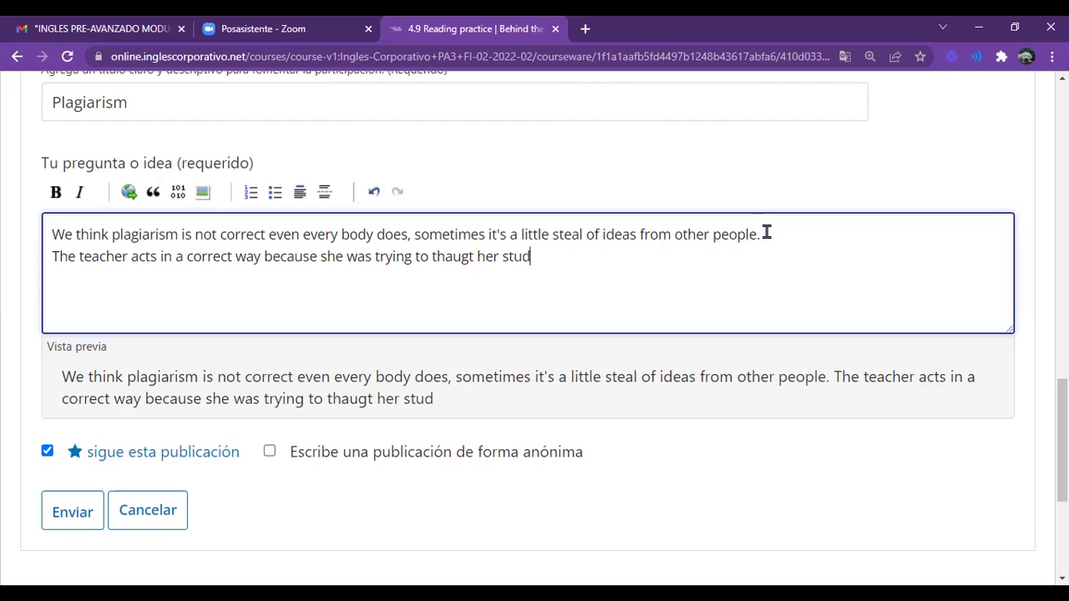
text(ent)
Step: Complete the second line's wording with "to be honest"
text( to )
text( be disho)
key(BackSpace)
key(BackSpace)
key(BackSpace)
key(BackSpace)
key(BackSpace)
key(BackSpace)
text(honest)
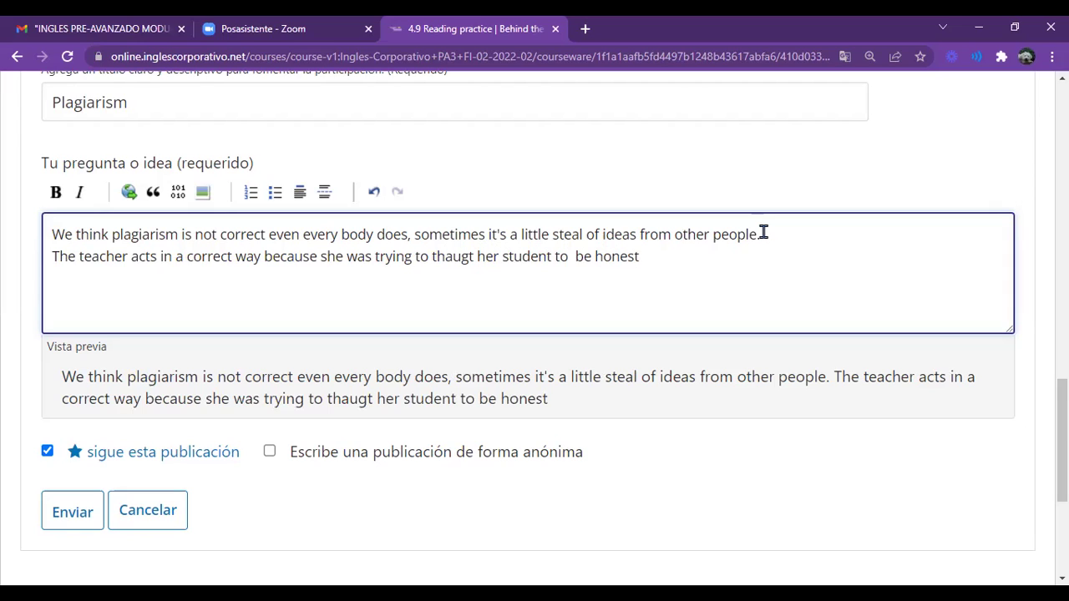
Step: Make "student" plural in the second line so it reads "students"
key(Left)
key(Left)
key(Left)
key(Left)
key(Left)
key(Left)
key(Left)
key(Left)
key(Left)
key(Left)
key(Left)
key(Left)
key(Left)
key(Left)
text(s)
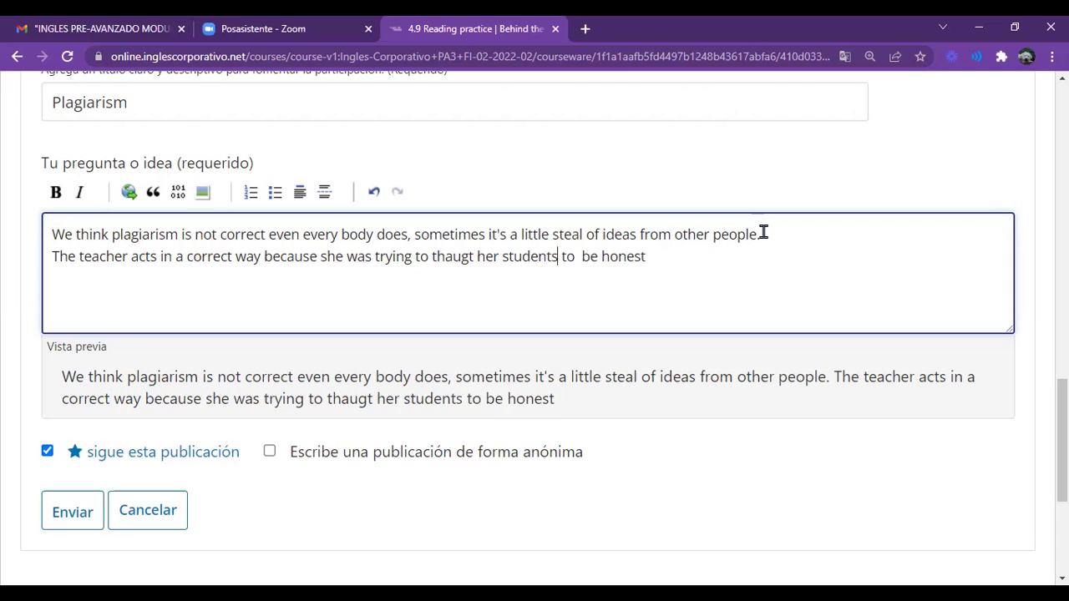
Step: Correct the spelling of "thaugt" to "taught" in the second line
click(651, 262)
click(443, 258)
key(BackSpace)
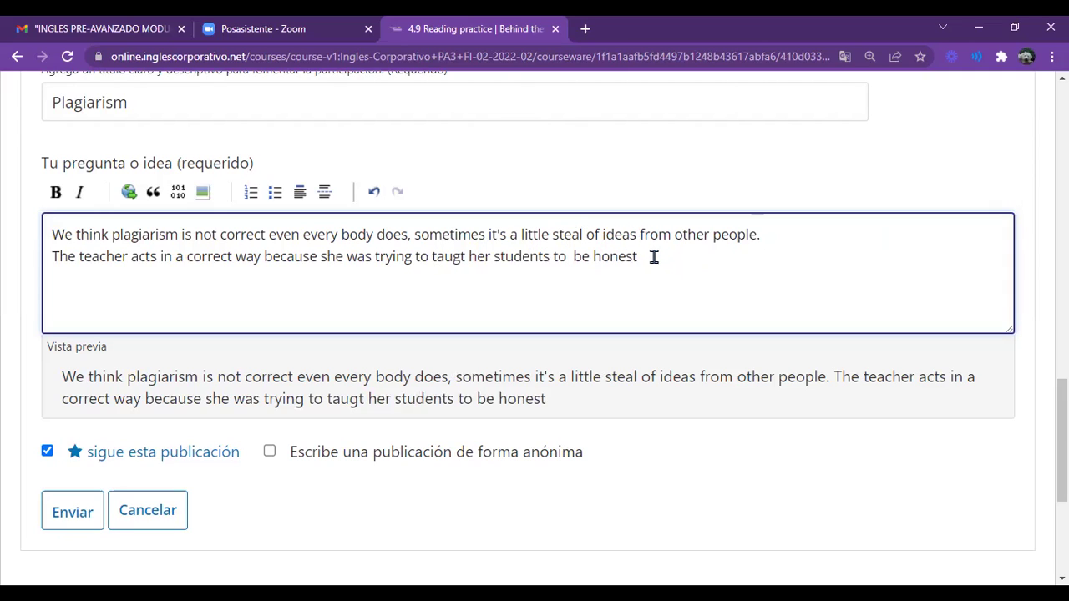
click(464, 258)
key(Left)
text(h)
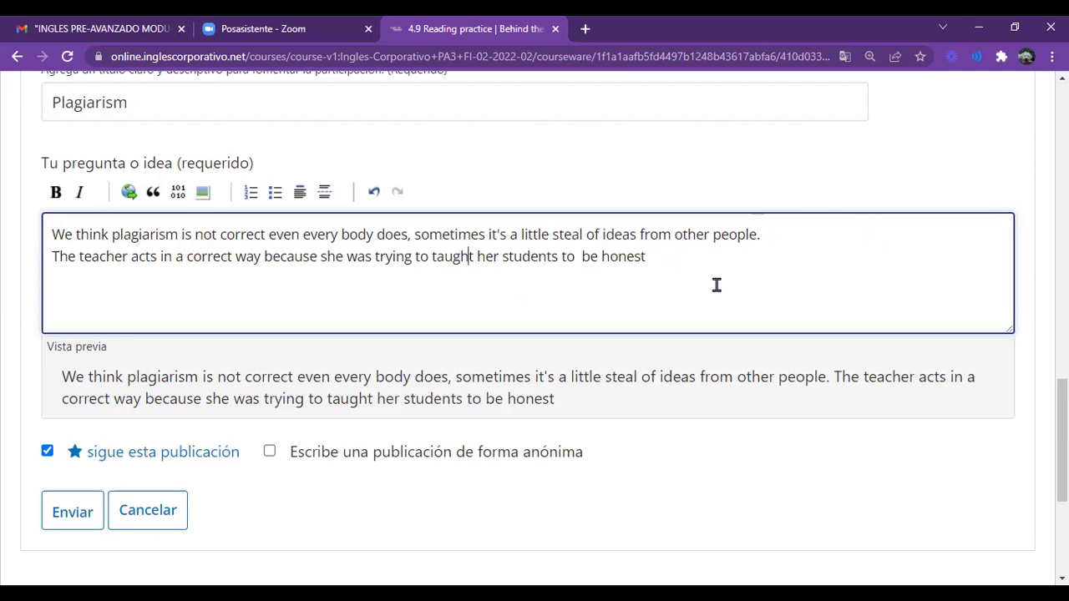
Step: End the second sentence with a period after "honest" and add a line break below it
click(679, 255)
text(.)
key(Return)
key(Up)
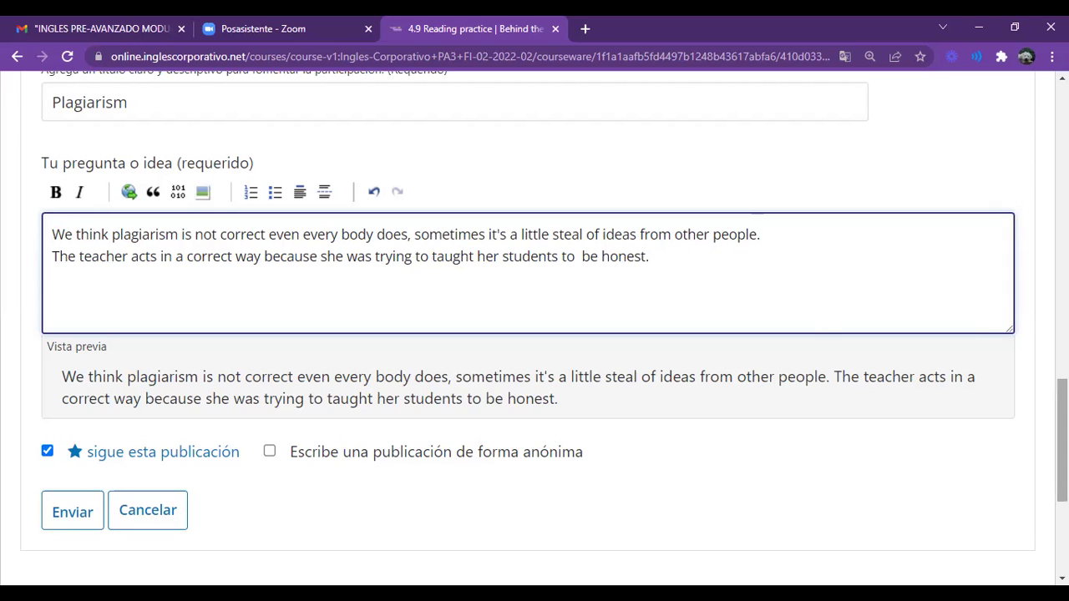
Step: Review the article "How Serious Is Plagiarism?" above the discussion form
scroll(543, 334, up, 6)
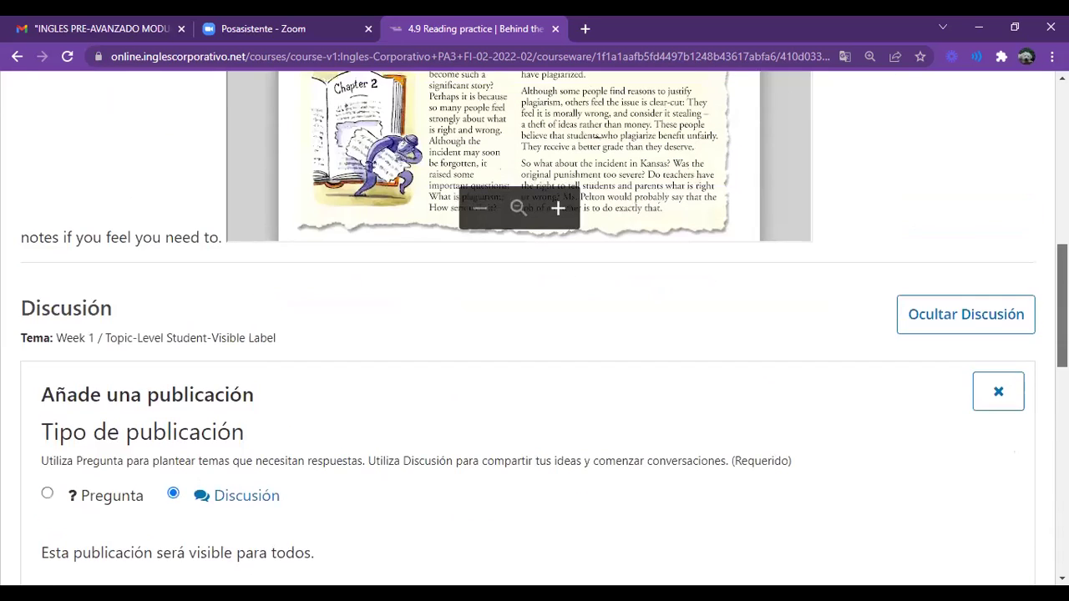
scroll(542, 334, up, 3)
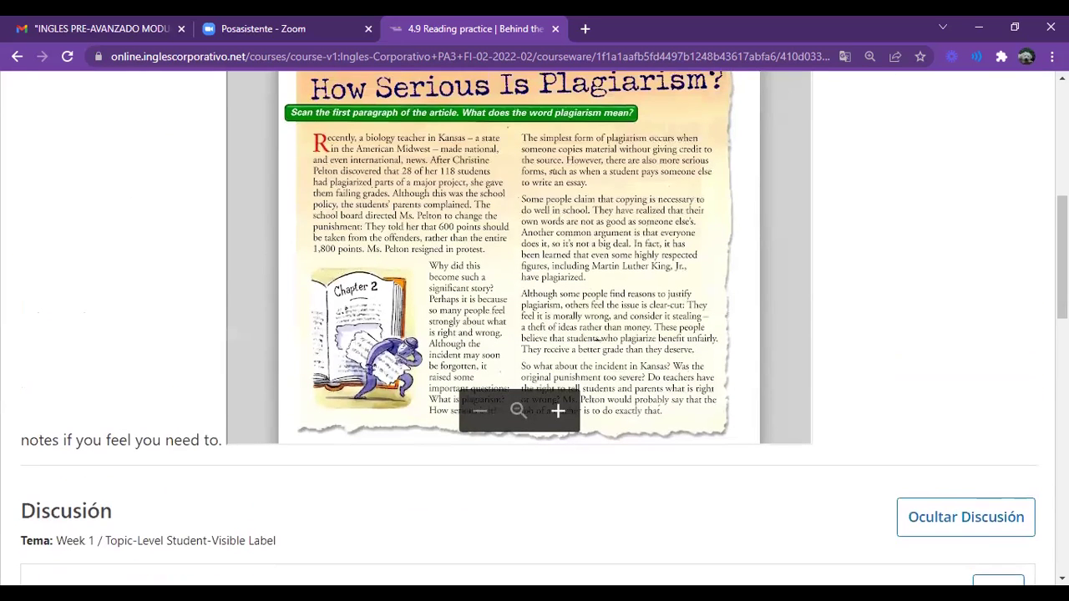